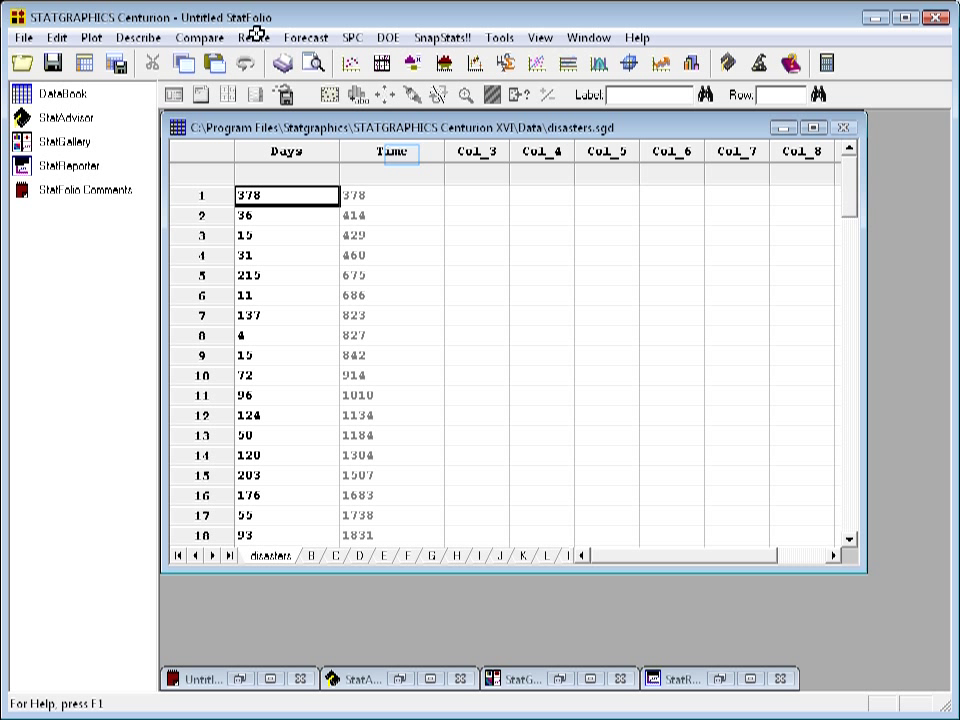
double_click(402, 155)
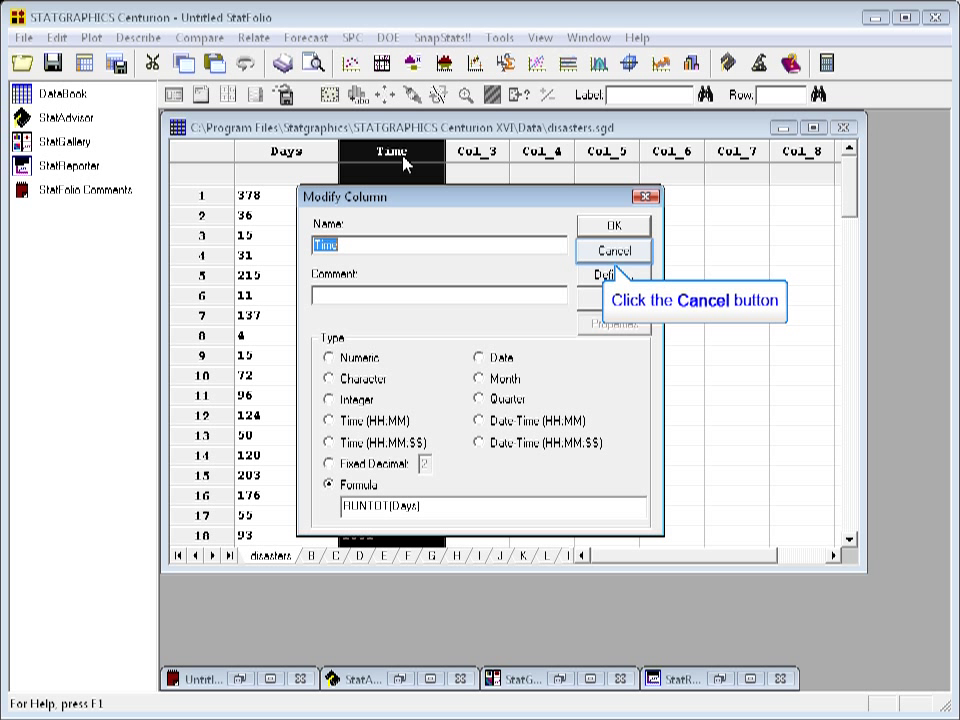
click(644, 252)
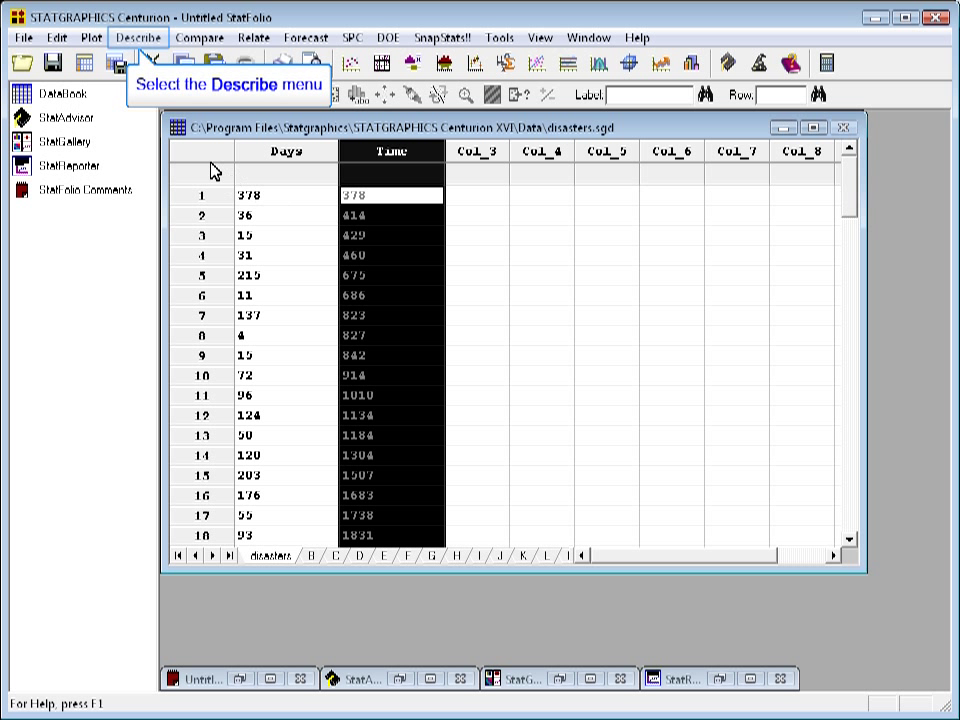
Start a One Dimensional Point Processes analysis using the Time column as event locations.
click(143, 40)
mouse_move(200, 179)
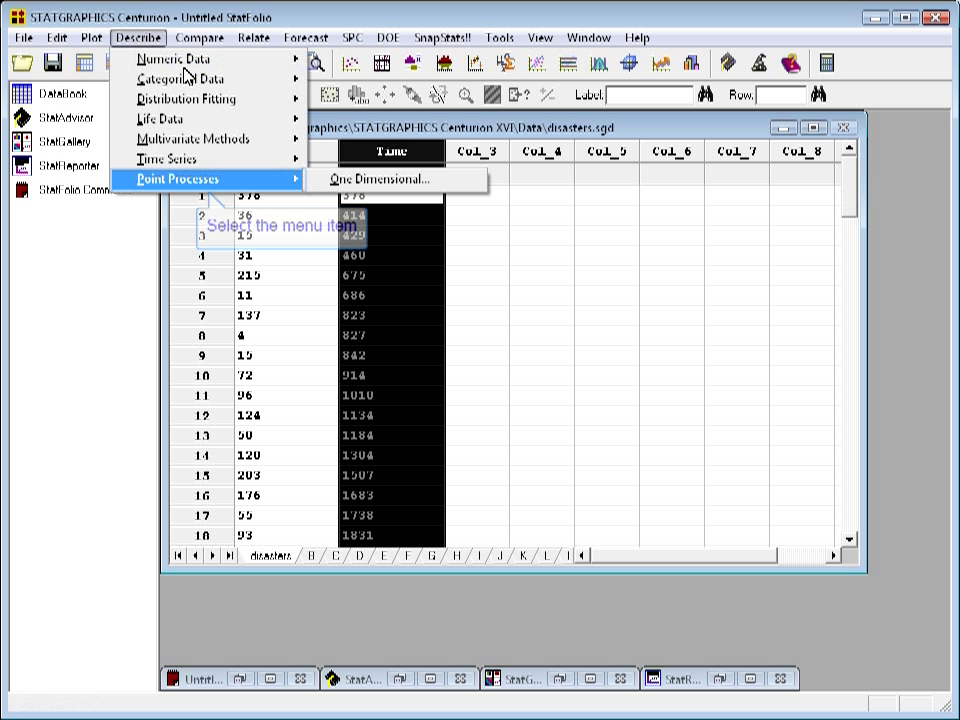
click(341, 184)
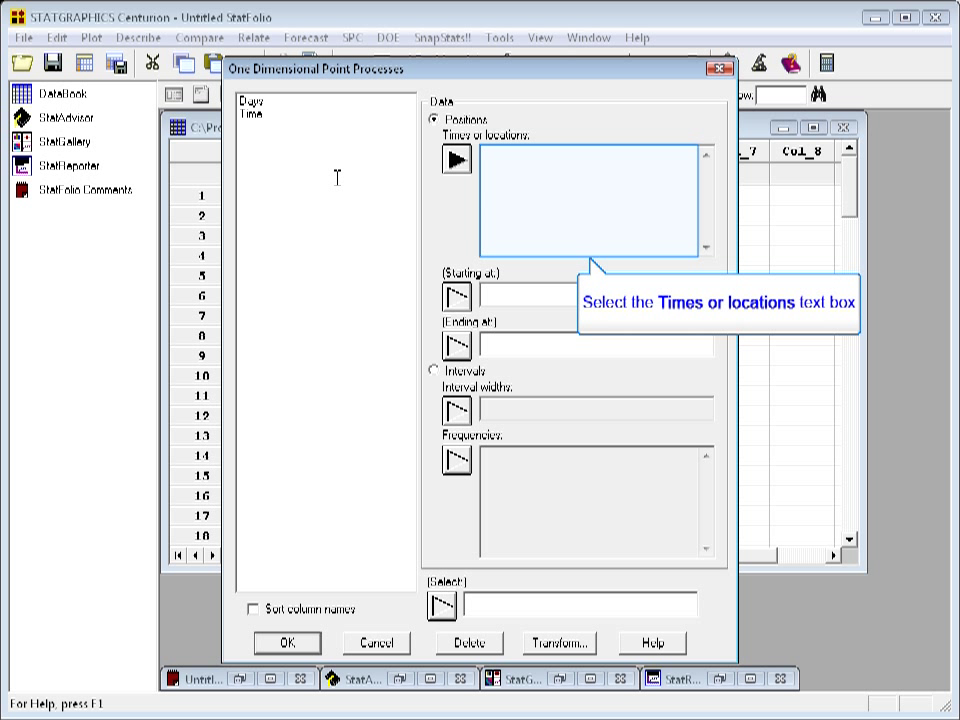
click(486, 161)
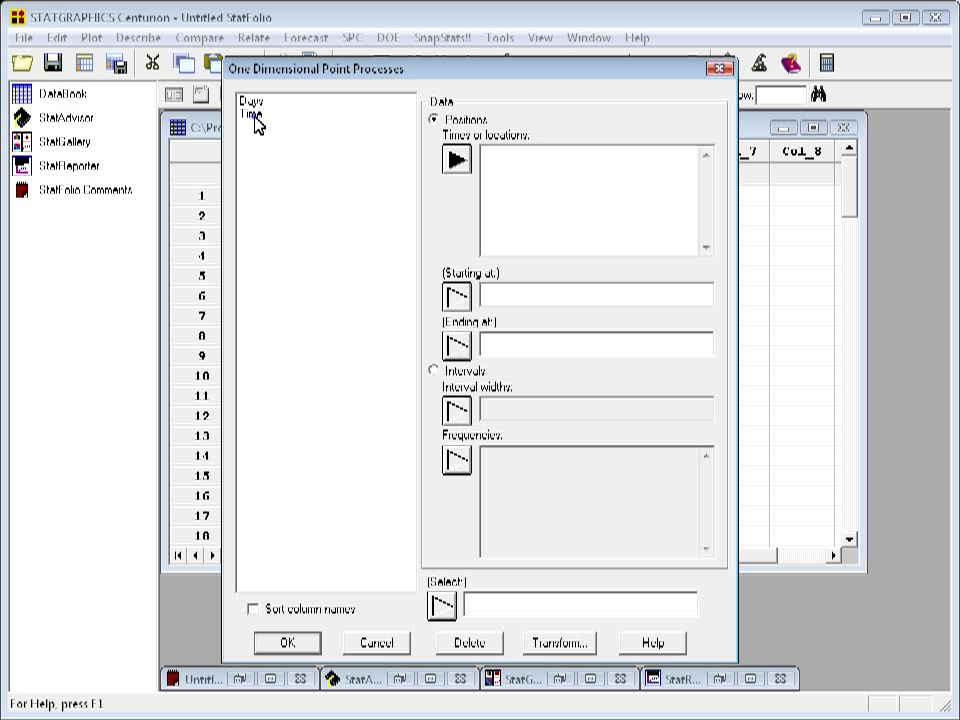
click(254, 116)
click(458, 160)
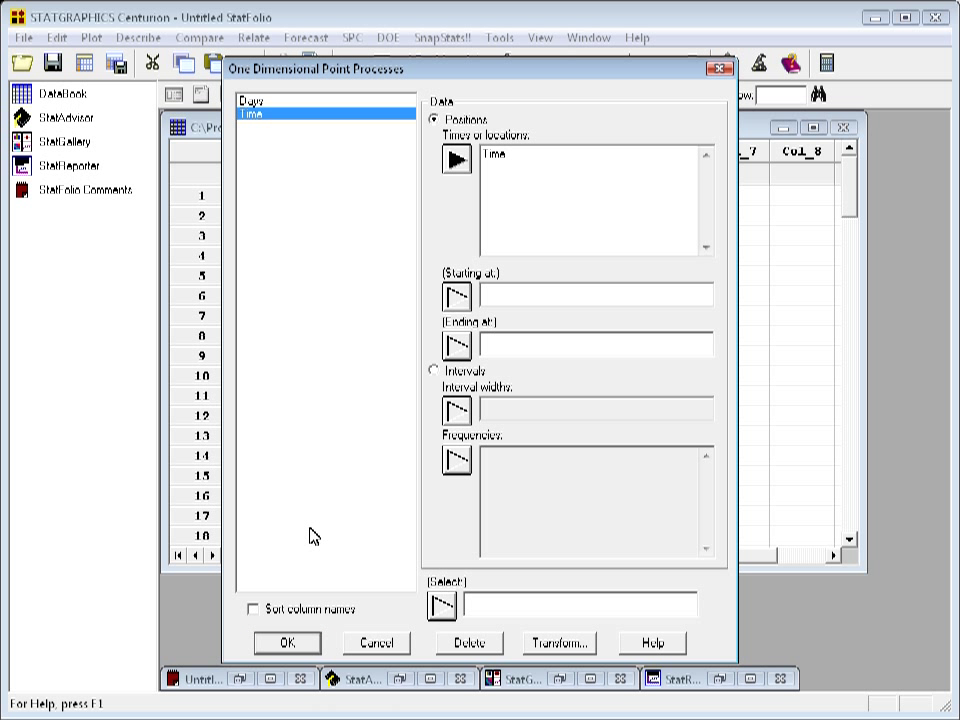
click(306, 641)
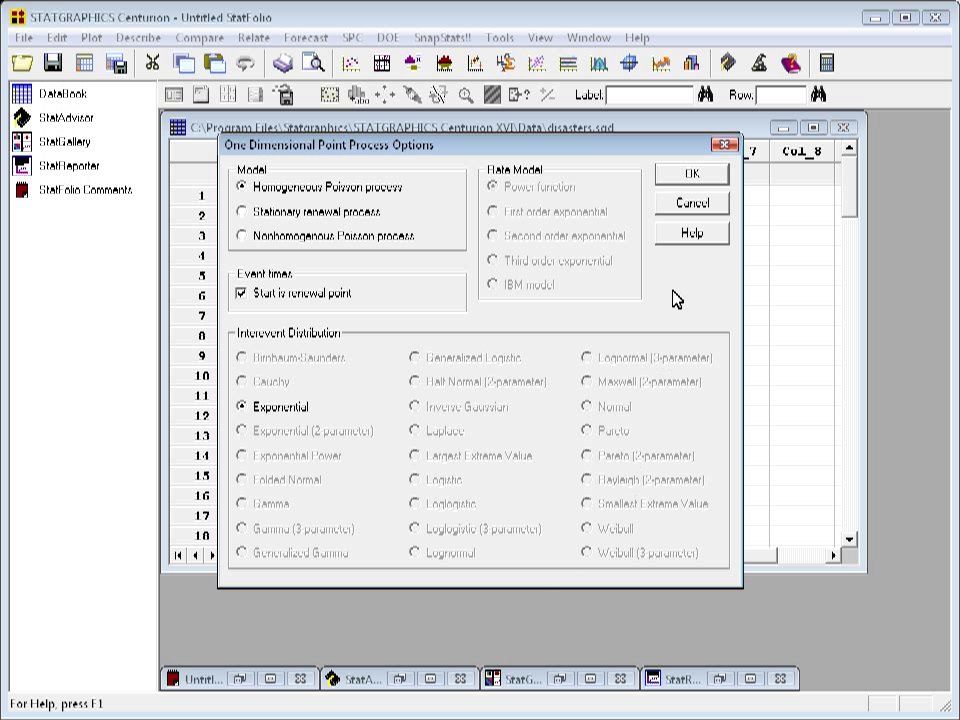
Accept the Homogeneous Poisson process model with Exponential interevent times.
click(682, 177)
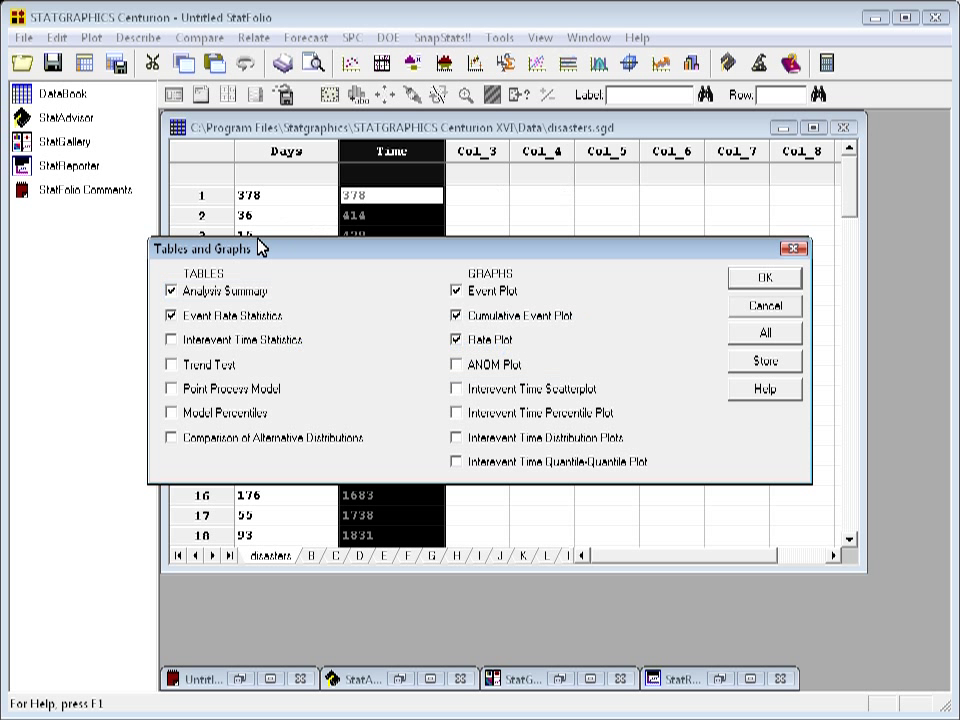
Show Interevent Time Statistics, Trend Test, Point Process Model and Interevent Time Percentile Plot instead of summary, rate statistics and Rate Plot.
click(218, 292)
click(204, 318)
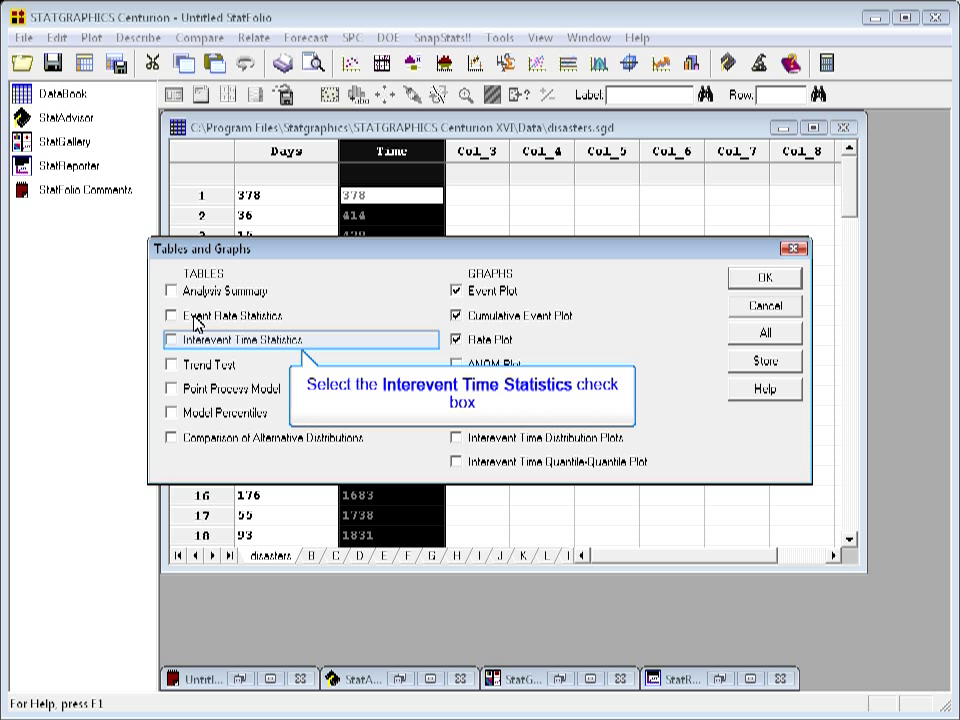
click(173, 340)
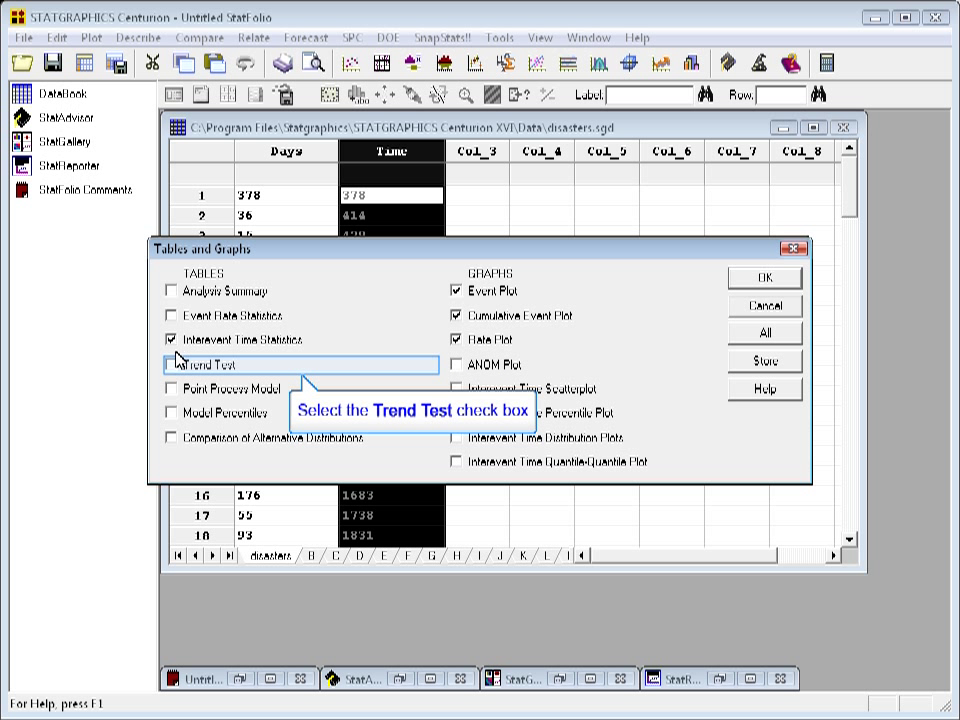
click(175, 366)
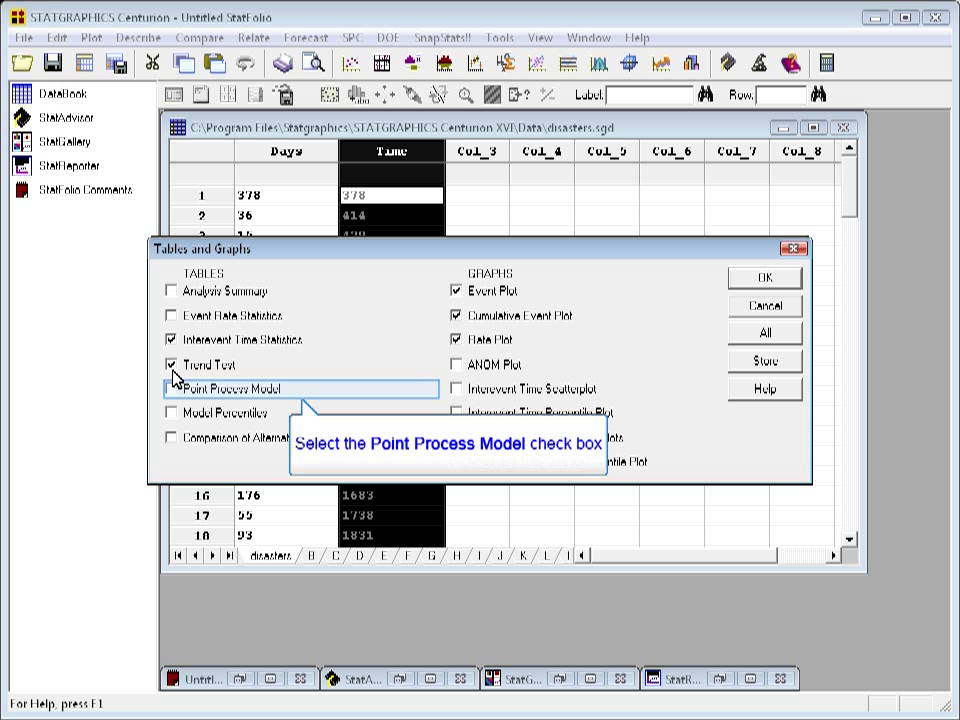
click(172, 390)
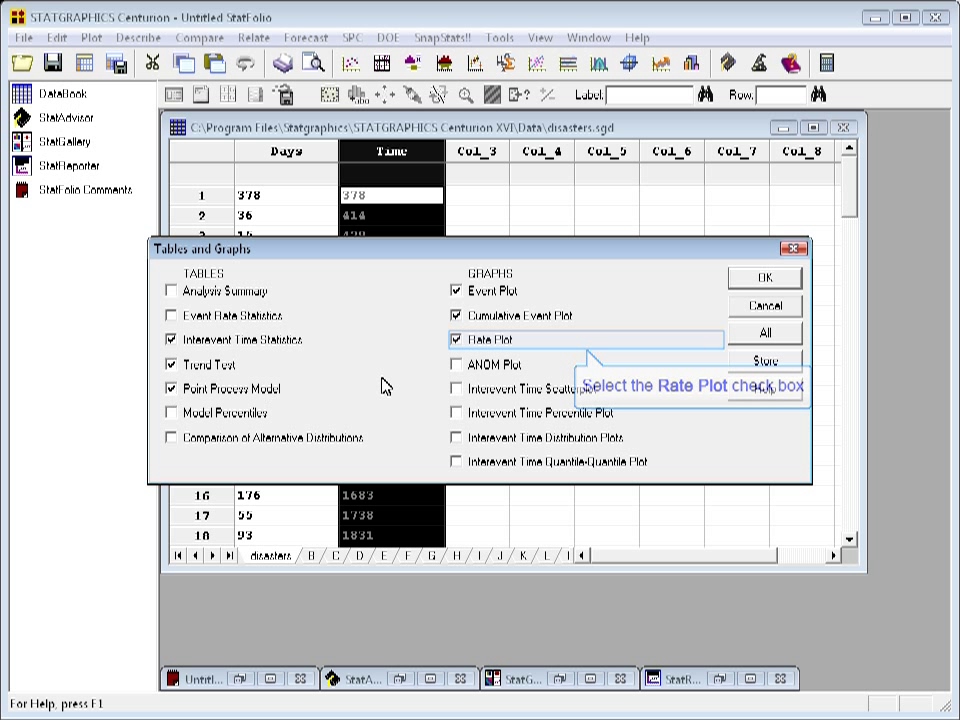
click(467, 341)
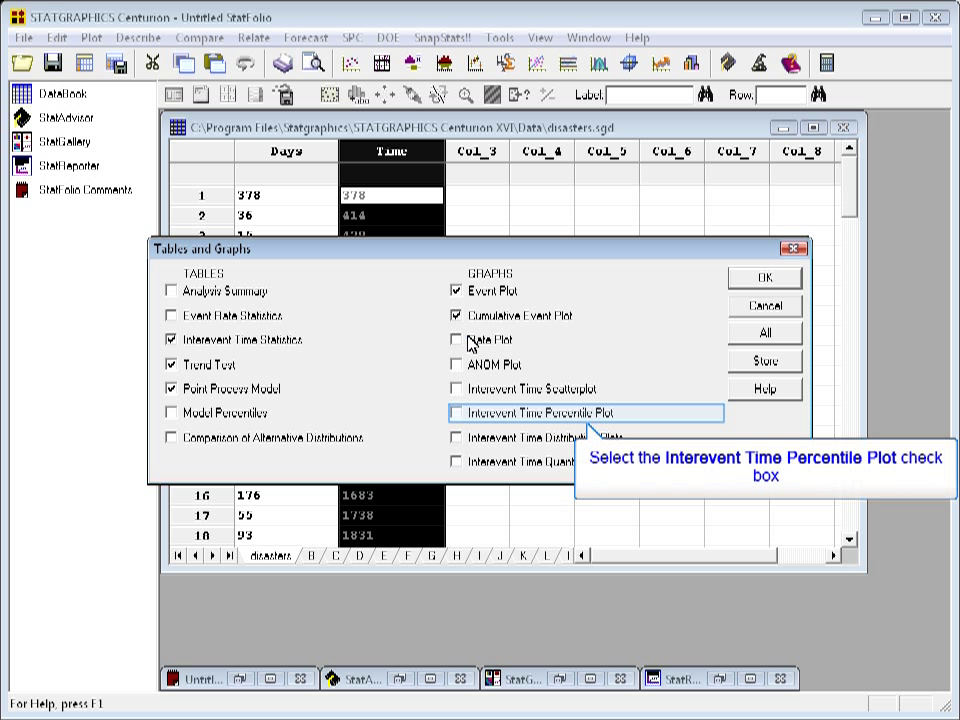
click(455, 413)
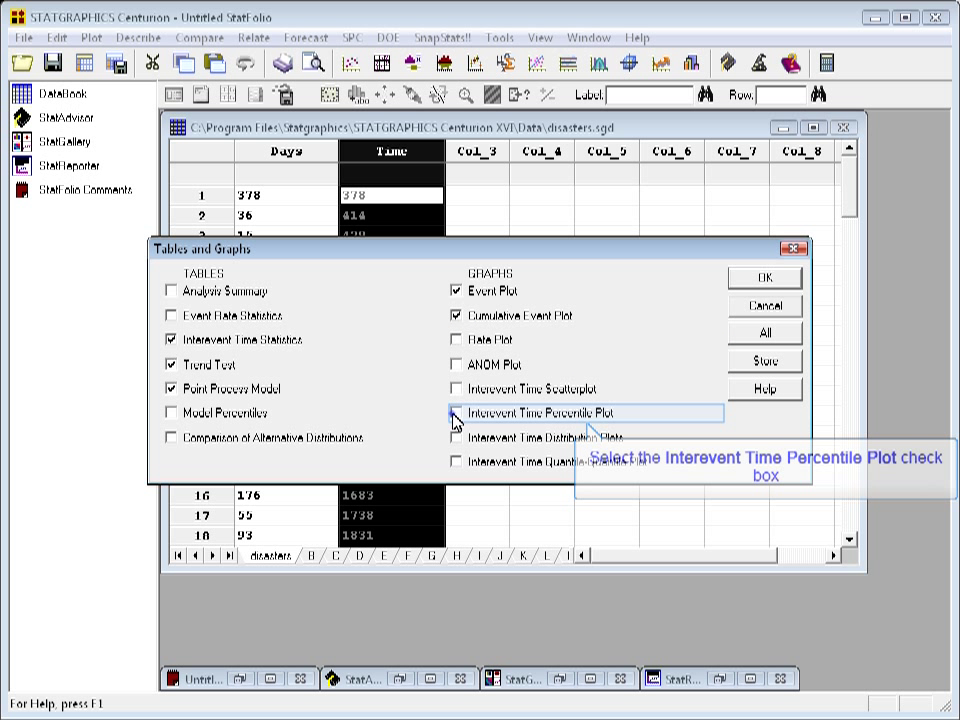
click(746, 282)
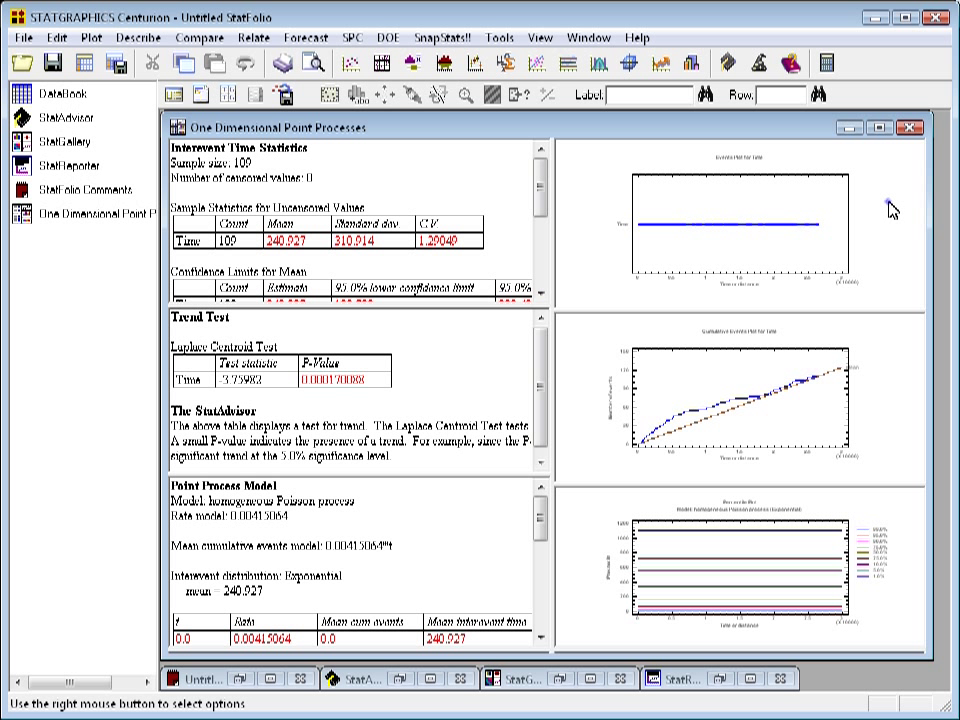
Maximize the Events Plot for Time to fill the analysis window.
double_click(891, 210)
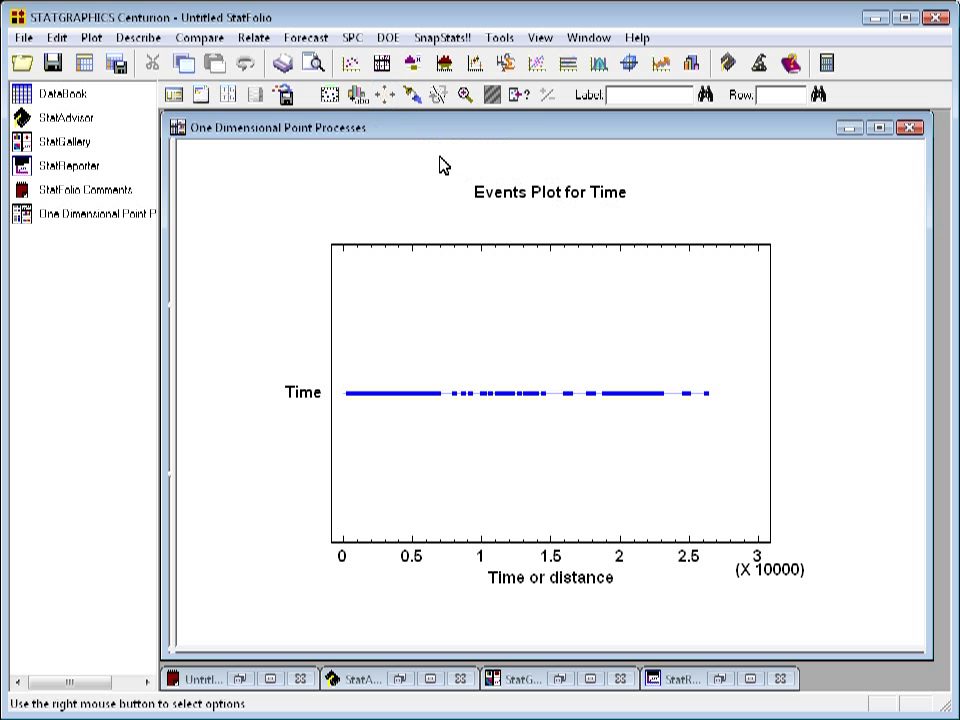
Add vertical jitter to the Events Plot points so overlapping events spread apart.
click(384, 96)
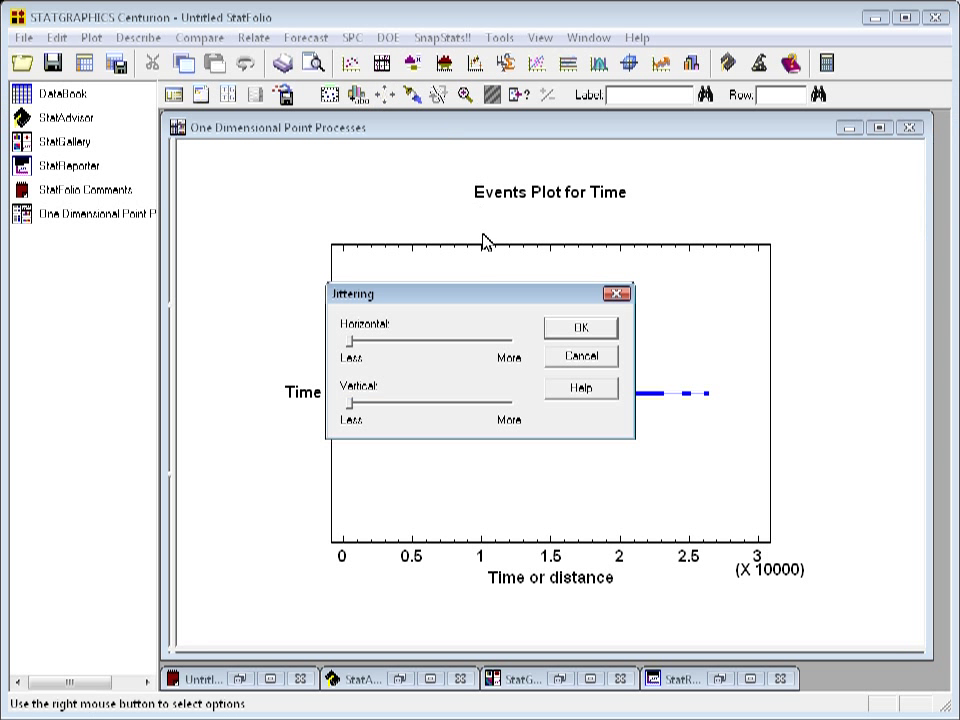
drag(503, 296, 733, 81)
drag(623, 188, 636, 195)
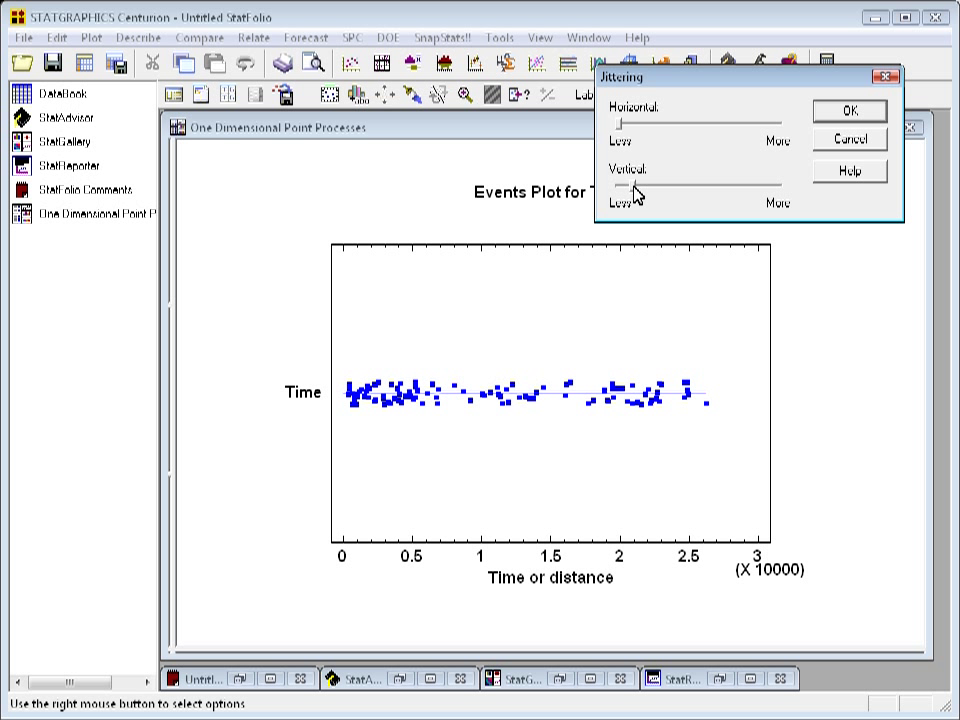
key(Return)
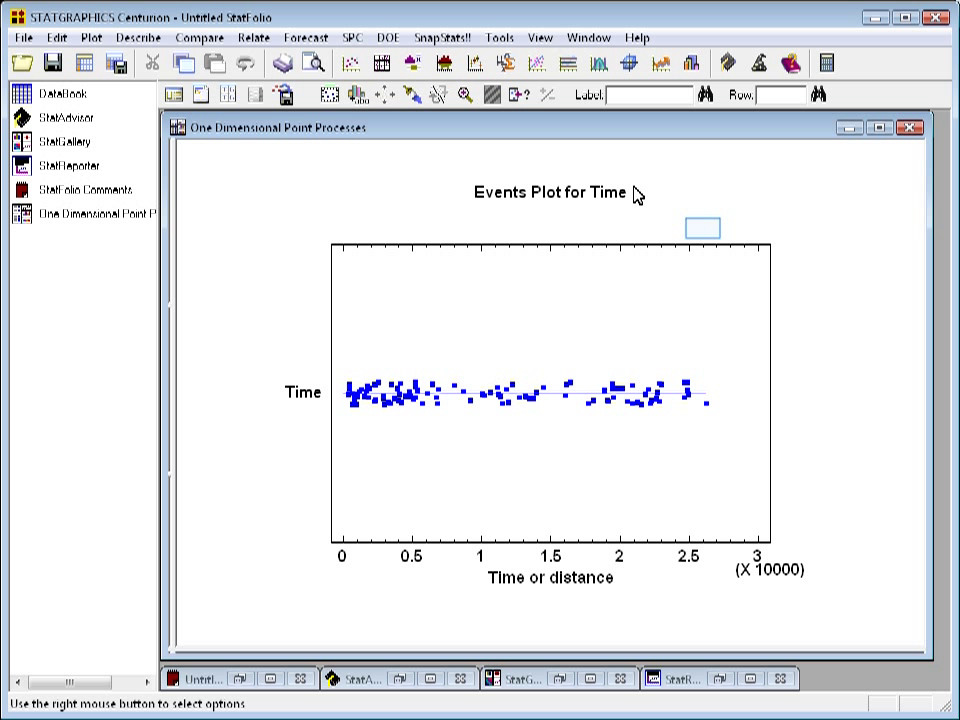
Restore the pane layout and maximize the Cumulative Events Plot instead.
double_click(706, 236)
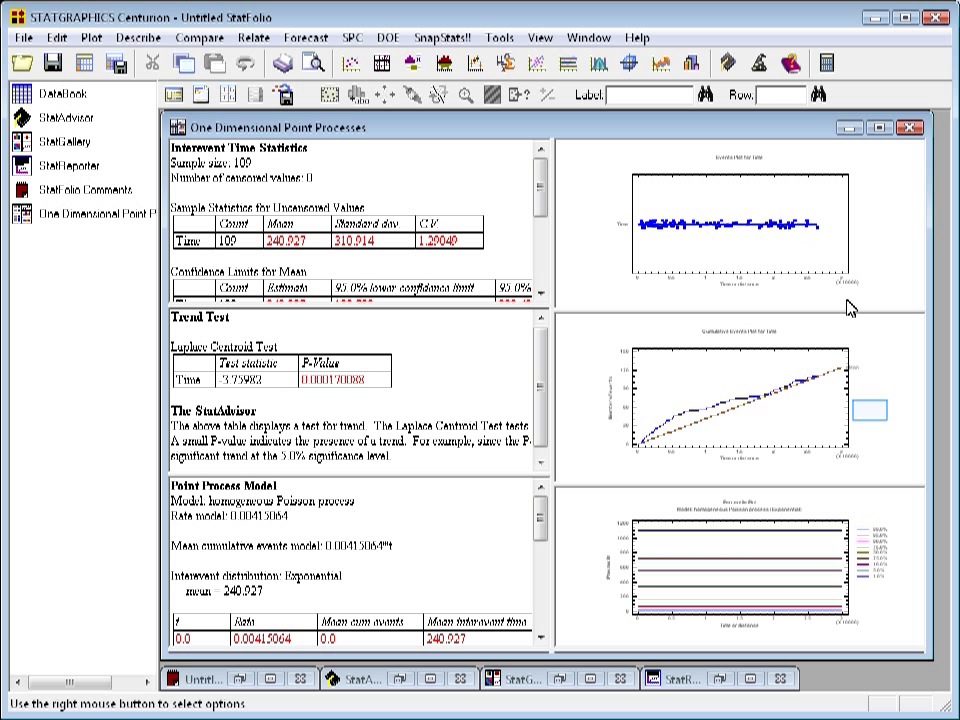
double_click(870, 418)
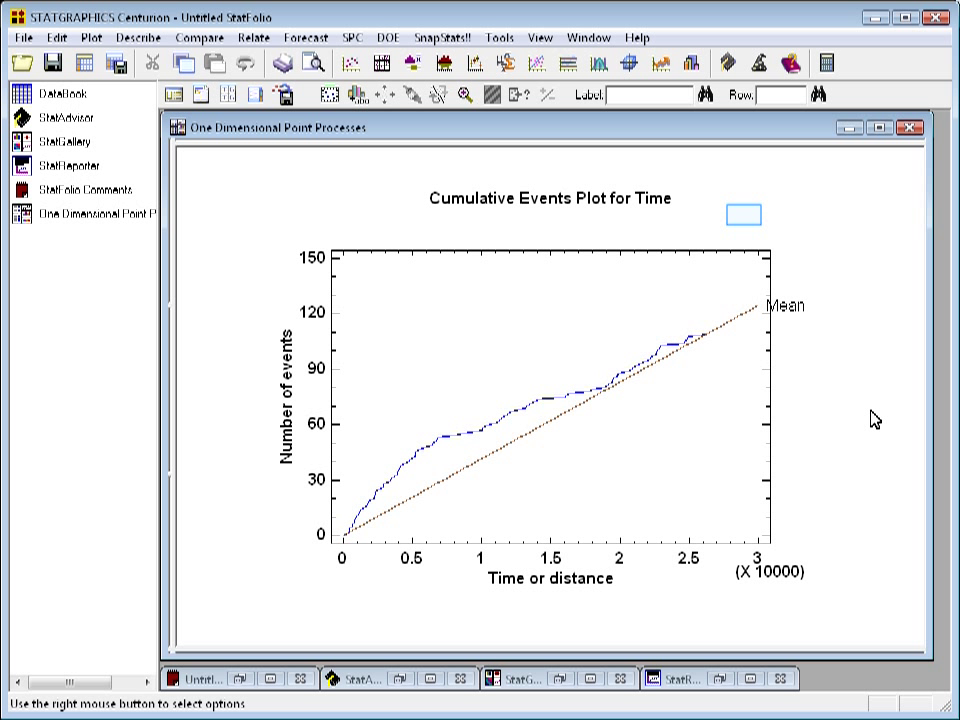
Turn on Include event points in the Cumulative Events Plot's pane options.
right_click(746, 222)
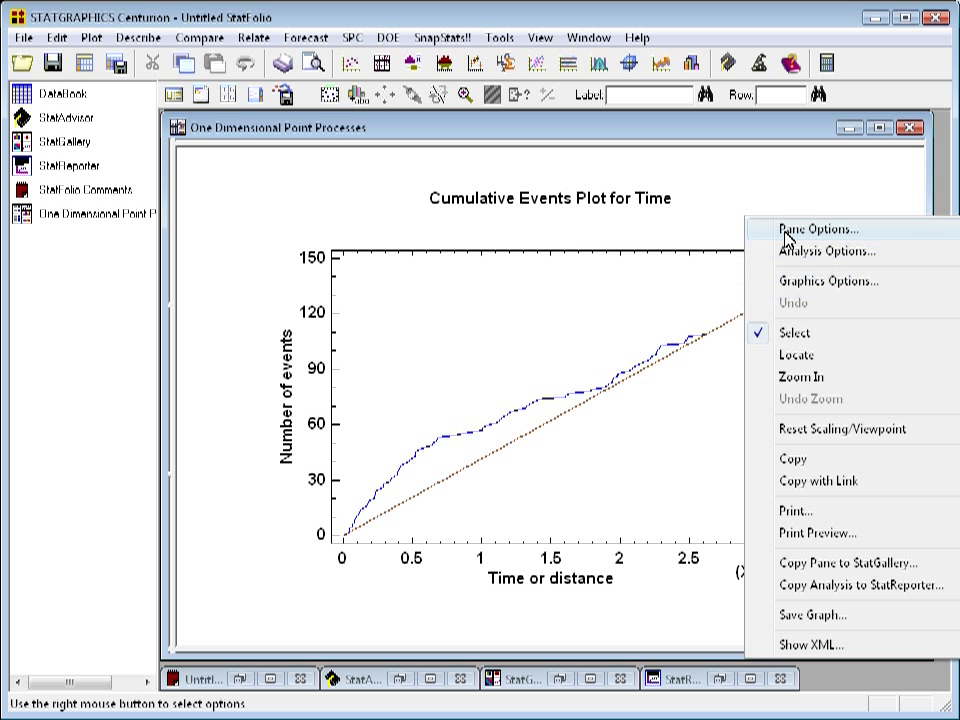
click(786, 232)
click(369, 320)
click(399, 425)
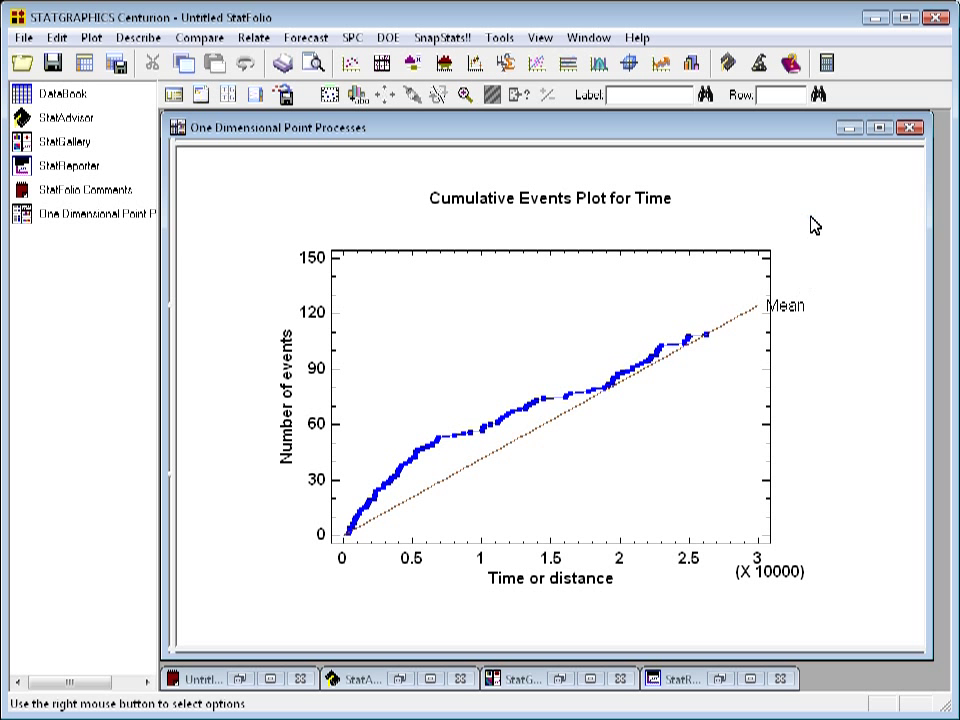
Restore the panes and maximize the Trend Test output showing the Laplace statistic -3.75982.
double_click(813, 222)
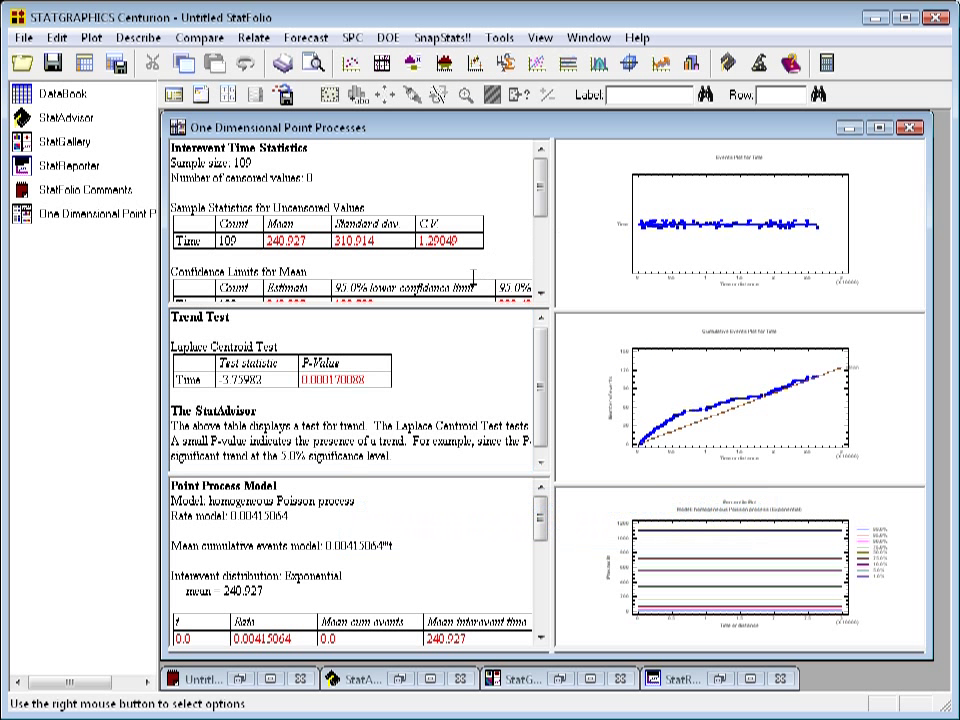
double_click(436, 347)
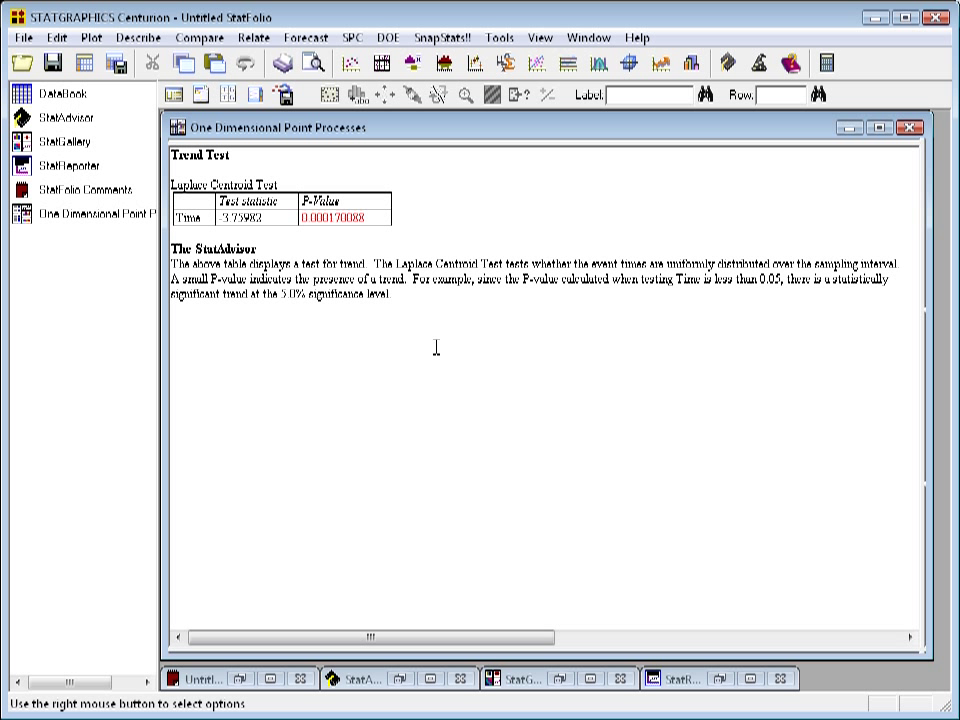
click(436, 347)
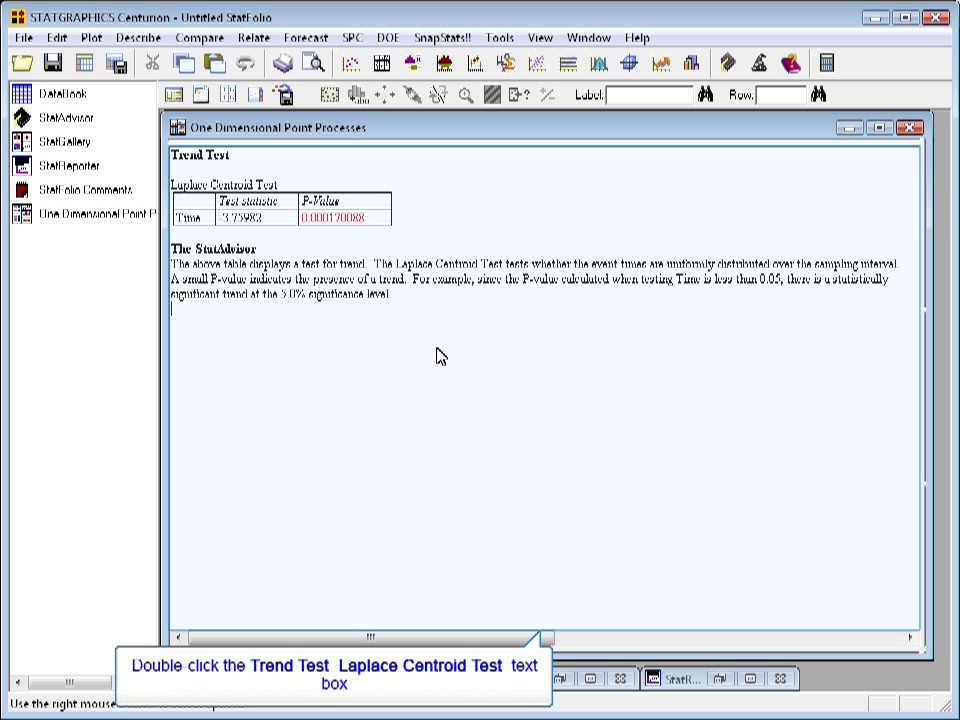
Maximize the Cumulative Events Plot and refit the analysis as a Nonhomogeneous Poisson process.
double_click(437, 213)
double_click(816, 416)
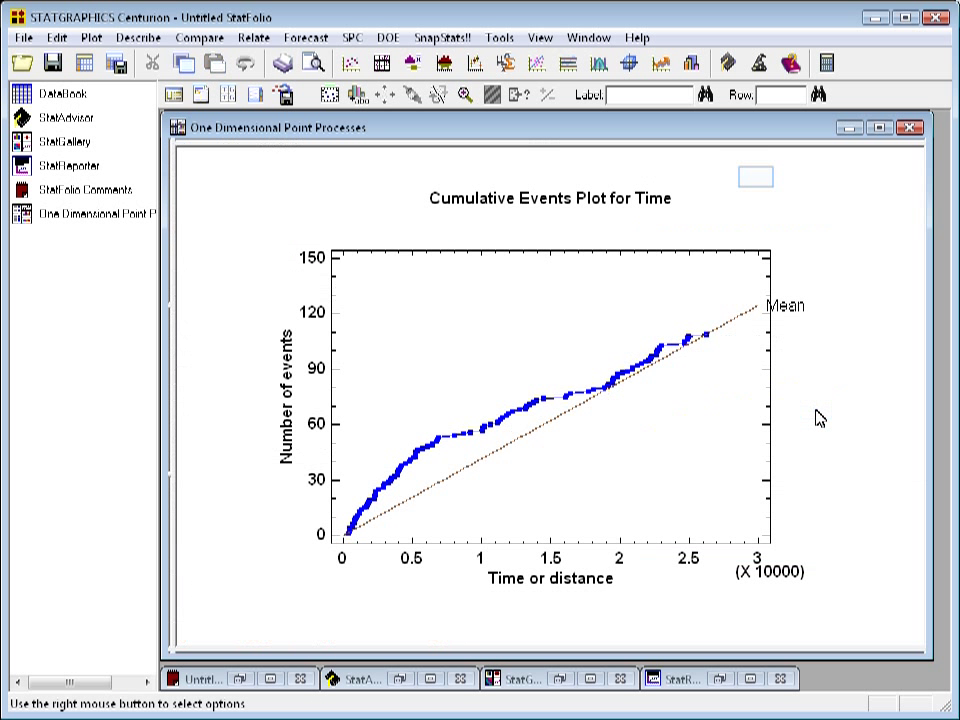
right_click(757, 184)
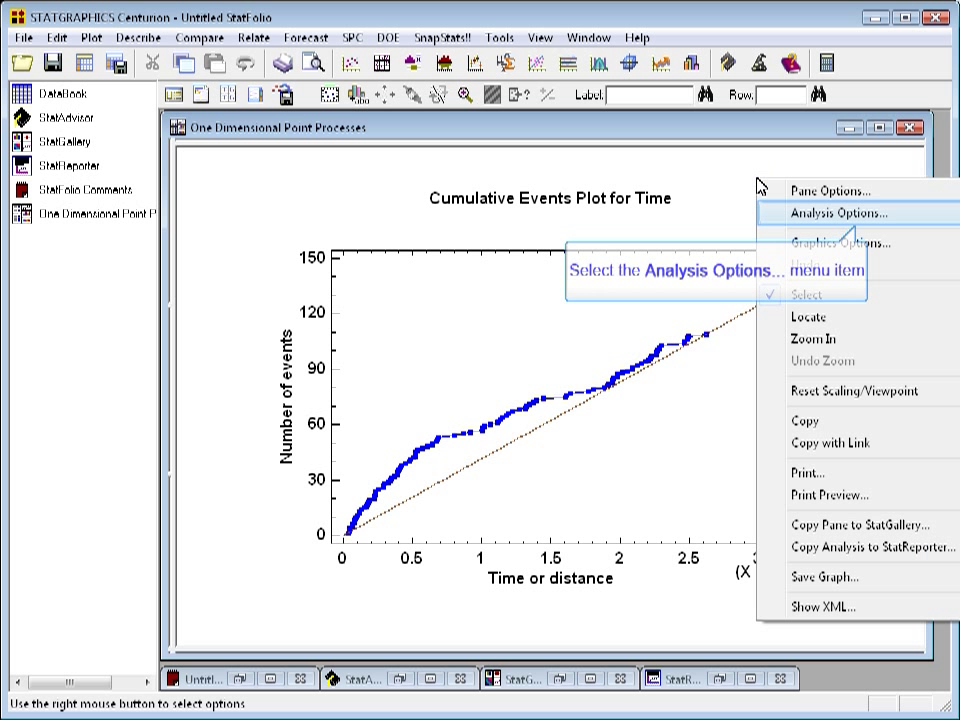
click(798, 214)
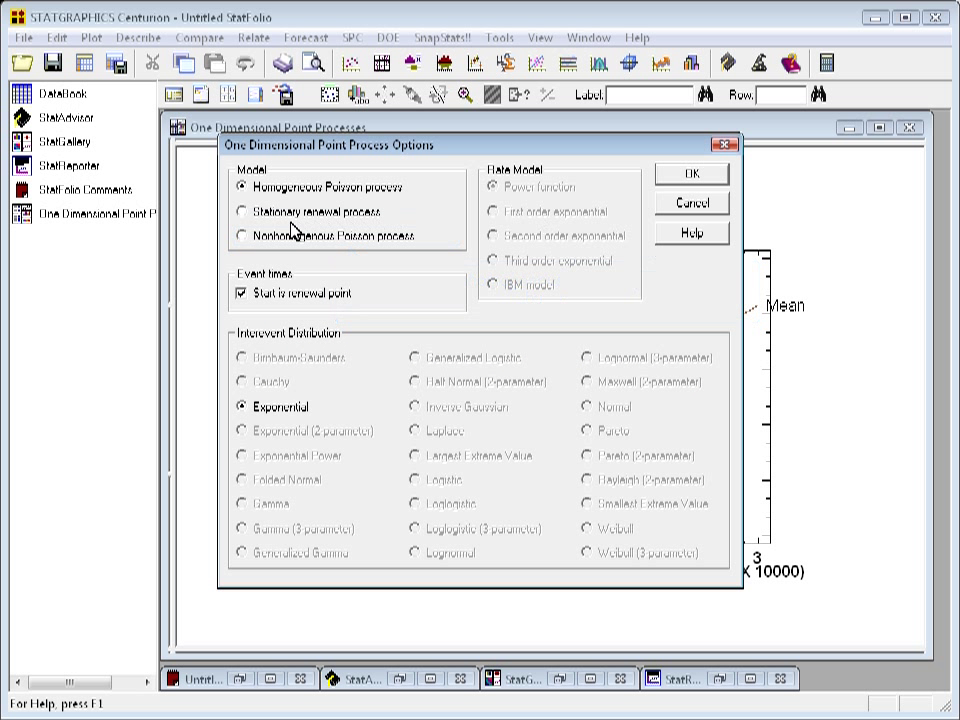
click(242, 236)
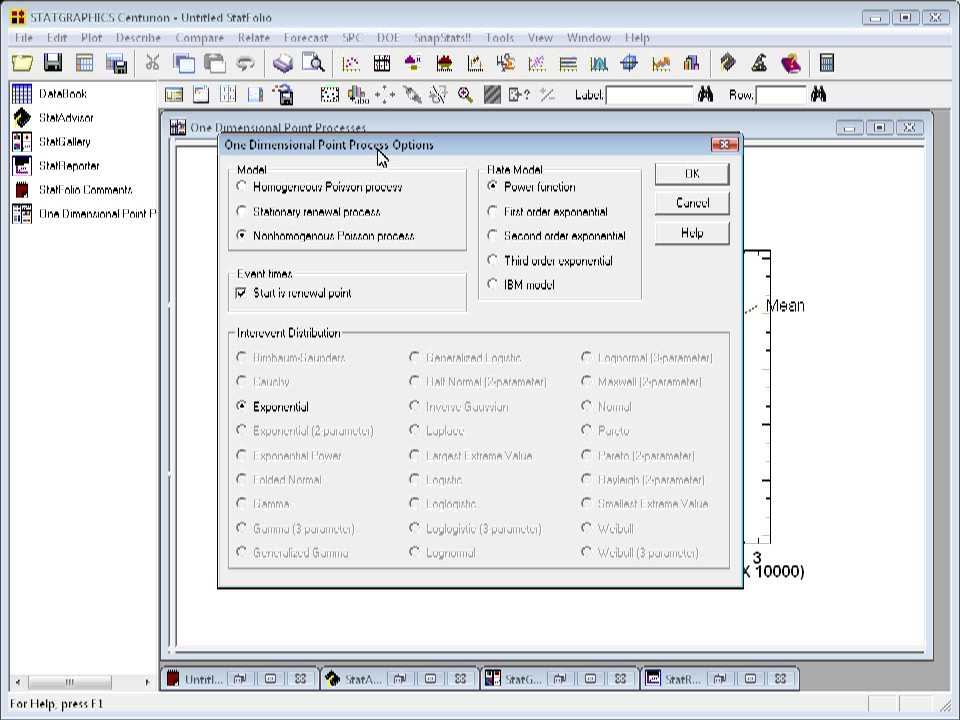
drag(381, 146, 220, 27)
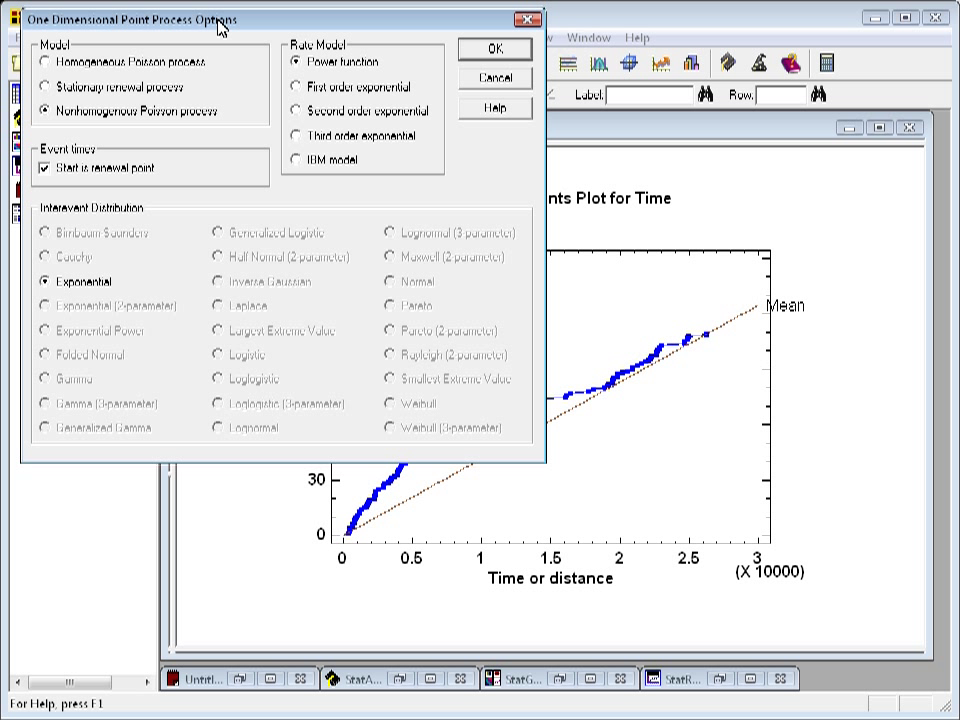
click(478, 49)
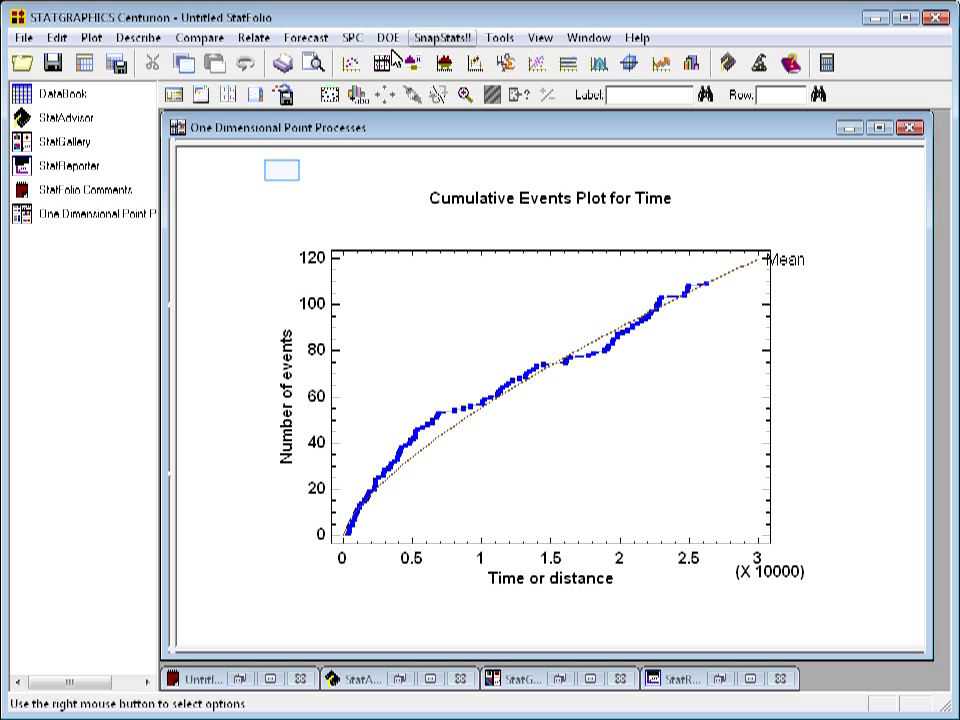
Change the nonhomogeneous Poisson rate model to the IBM model in Analysis Options.
right_click(282, 176)
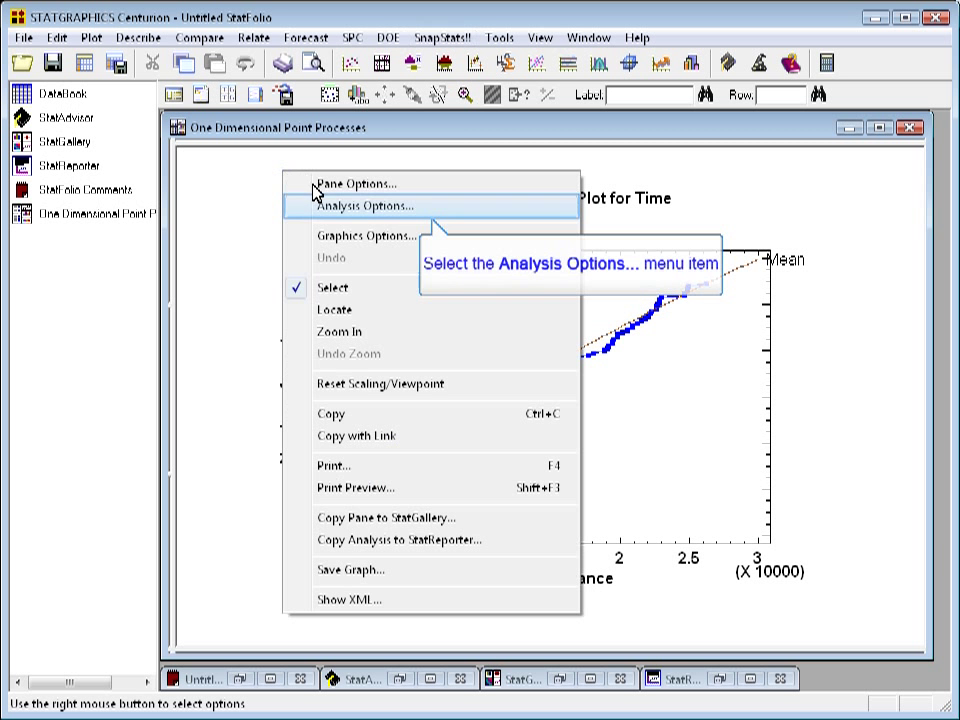
click(320, 206)
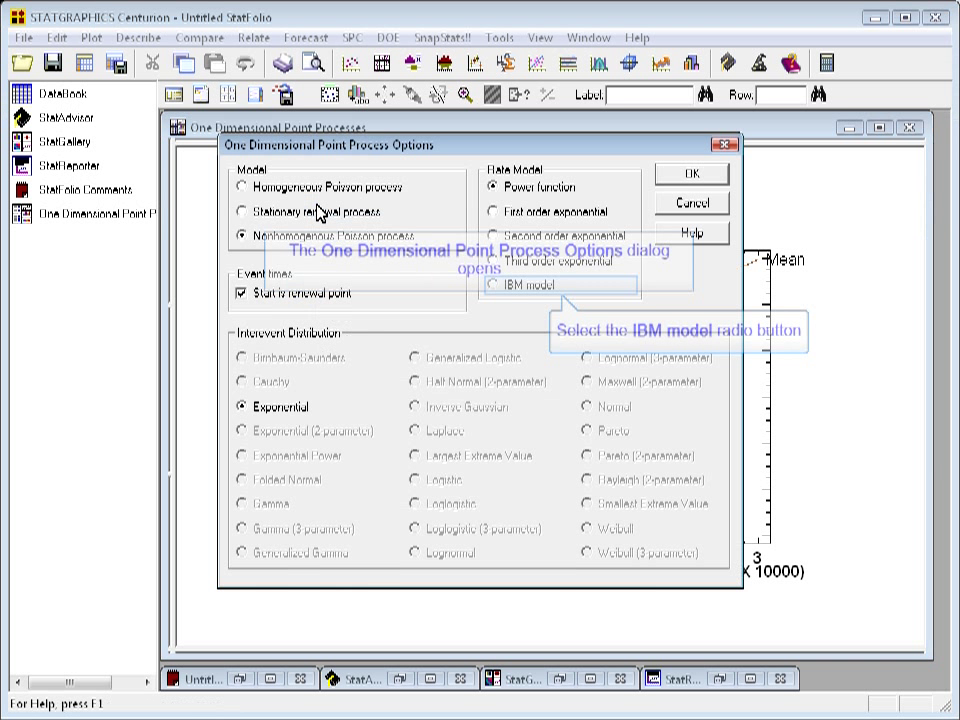
click(503, 290)
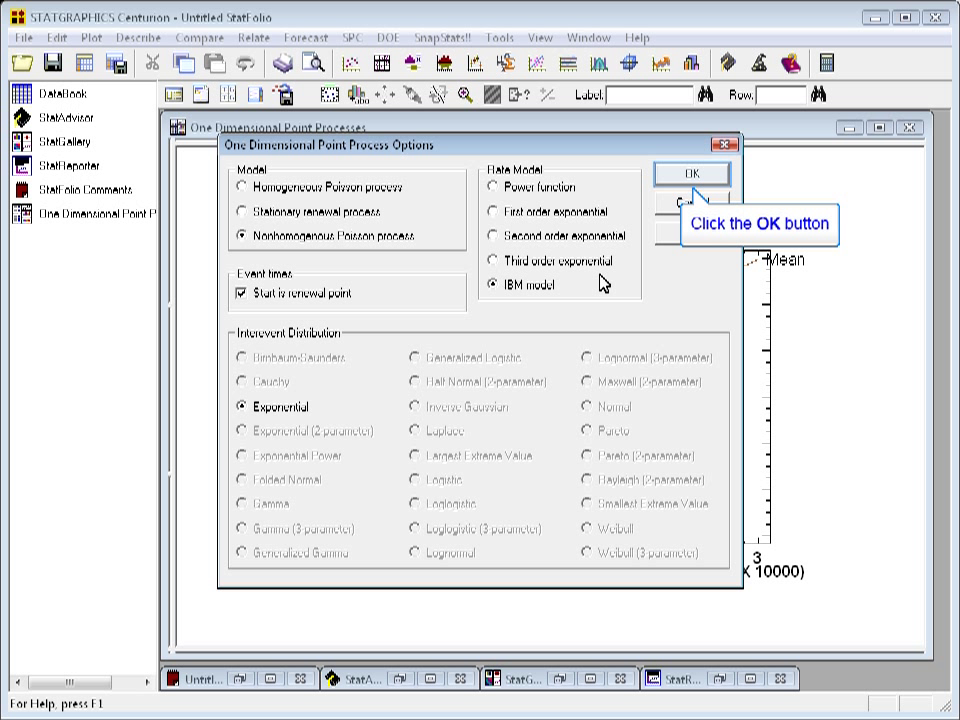
click(693, 177)
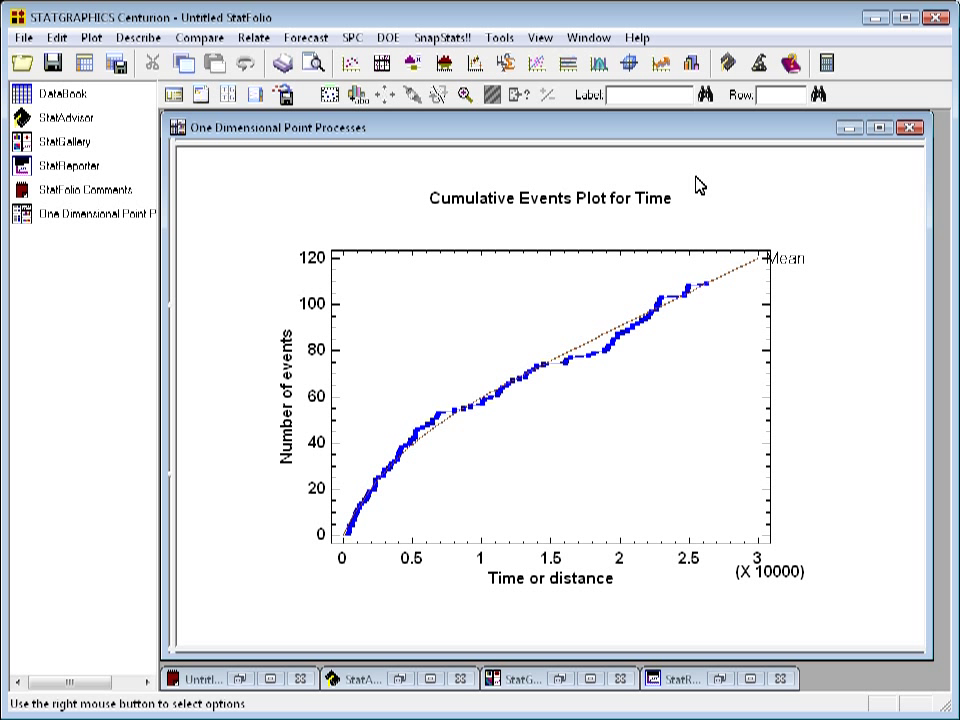
Maximize the Point Process Model table with the IBM rate and K-S P-value 0.783352.
click(697, 184)
click(699, 186)
double_click(697, 184)
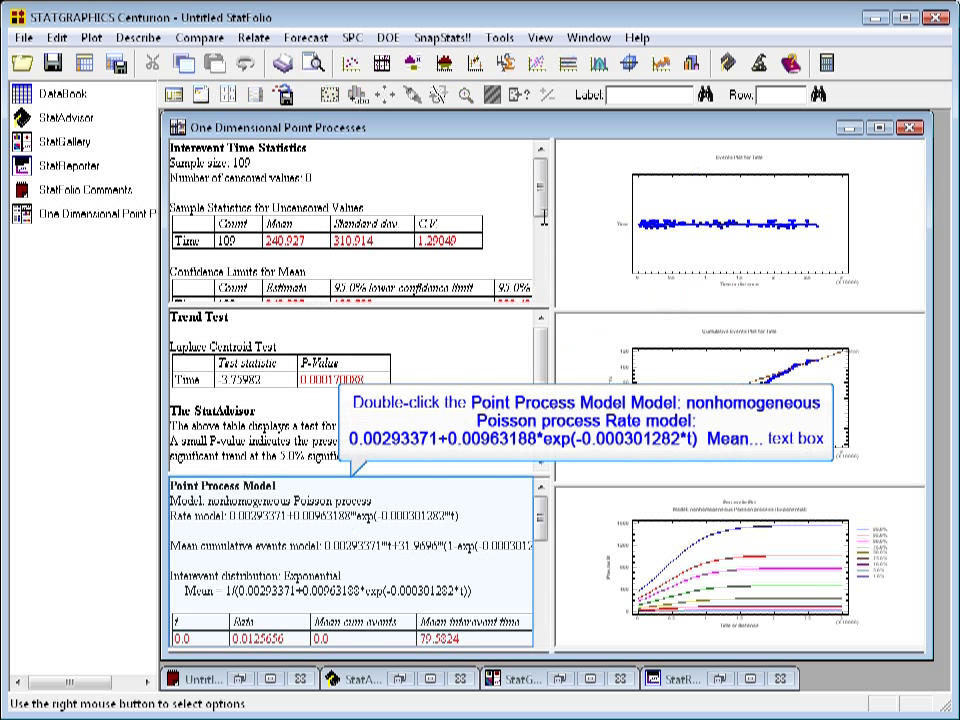
double_click(445, 505)
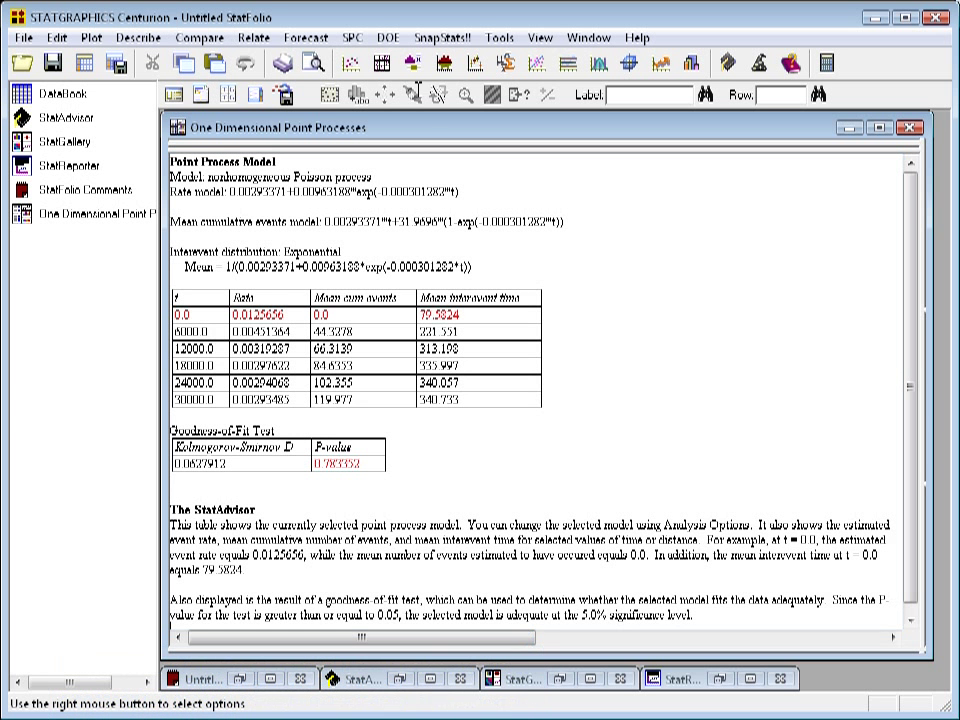
Maximize the Exponential model's Percentile Plot showing the 1% to 99% curves.
double_click(528, 262)
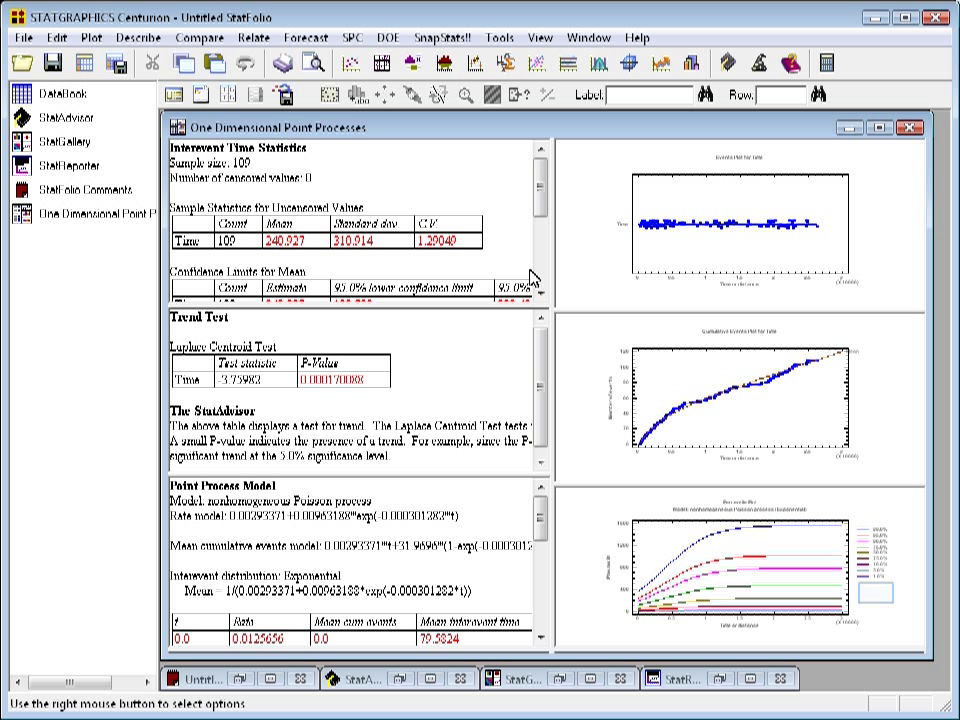
double_click(878, 601)
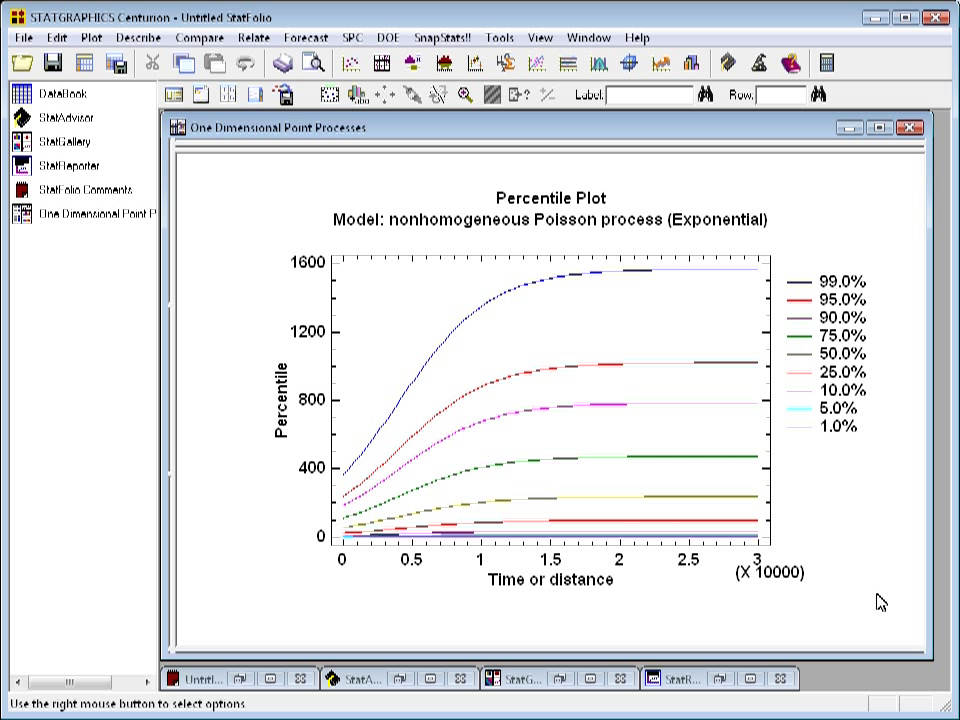